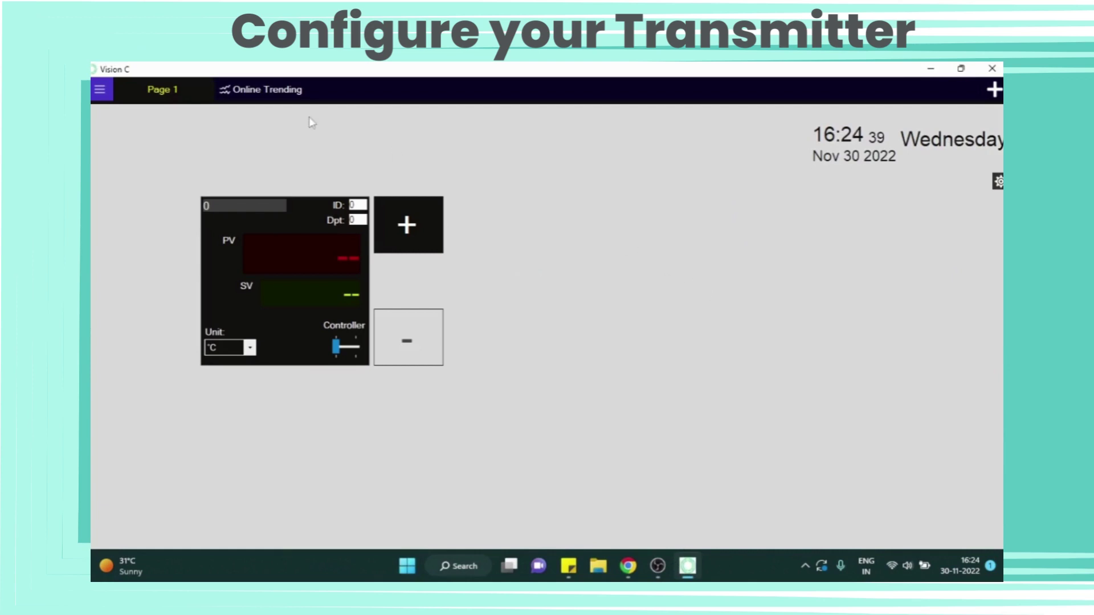
# Step: Log in at the Administrator user level with the administrator user name and password
pyautogui.click(101, 89)
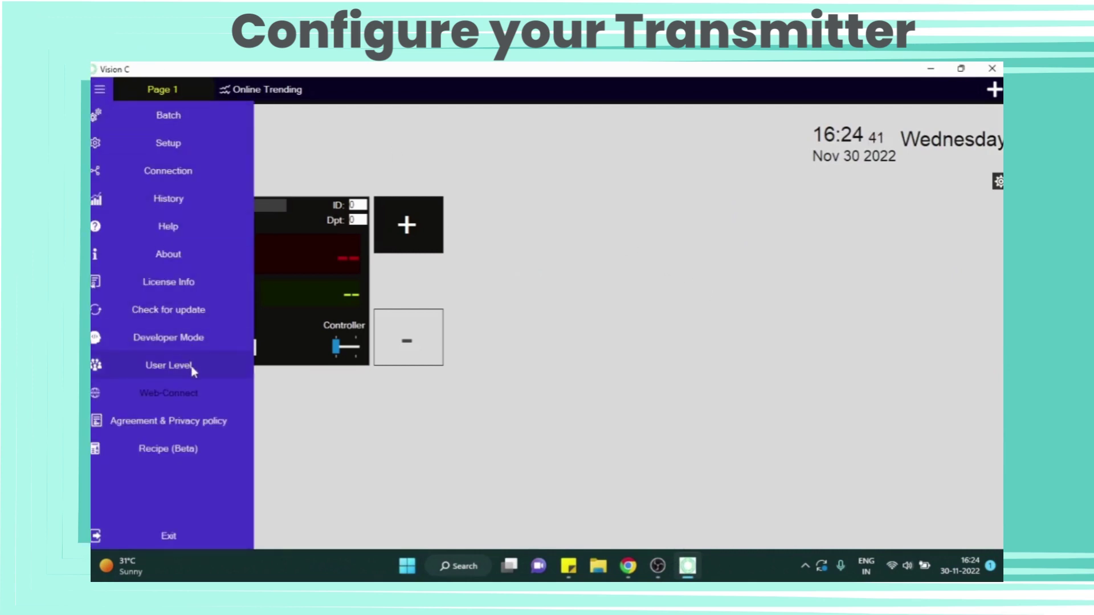
pyautogui.click(177, 366)
pyautogui.click(544, 272)
pyautogui.click(547, 288)
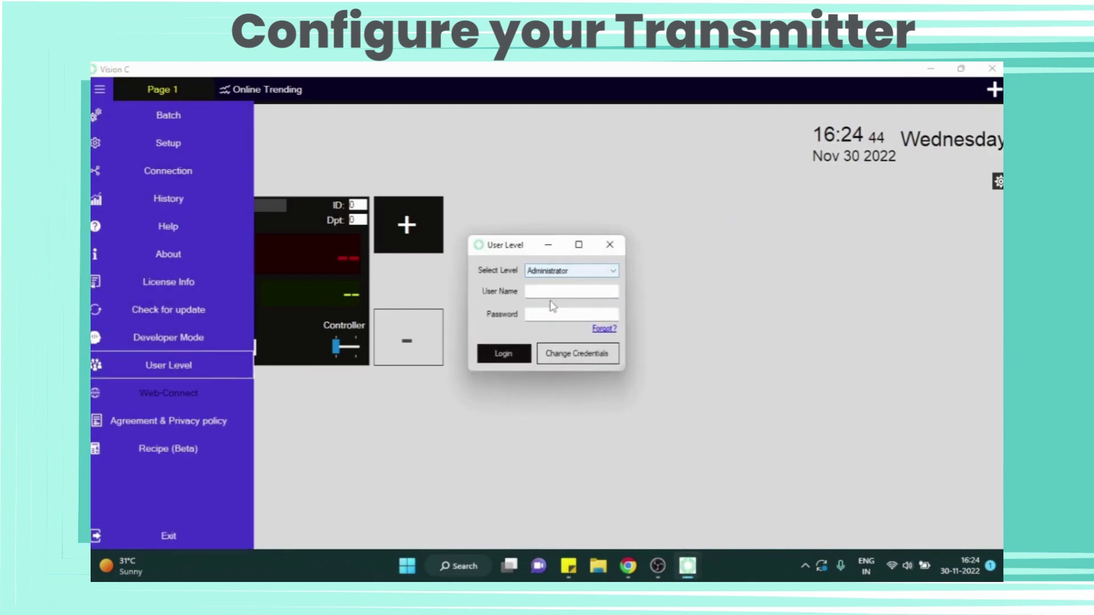
pyautogui.click(550, 293)
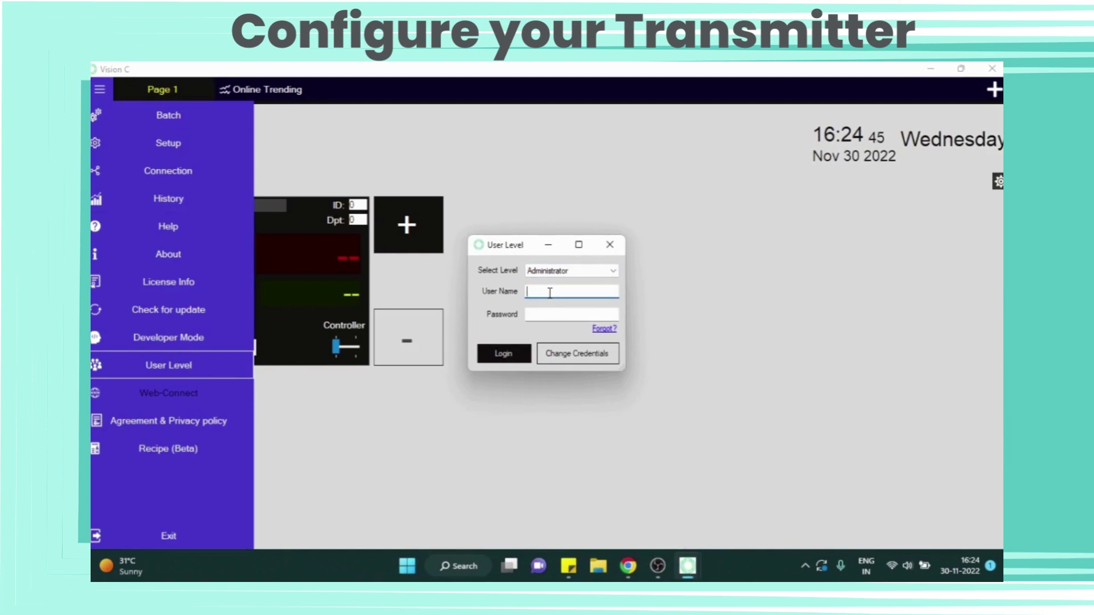
pyautogui.write('admin')
pyautogui.hotkey('ctrl', 'a')
pyautogui.click(546, 312)
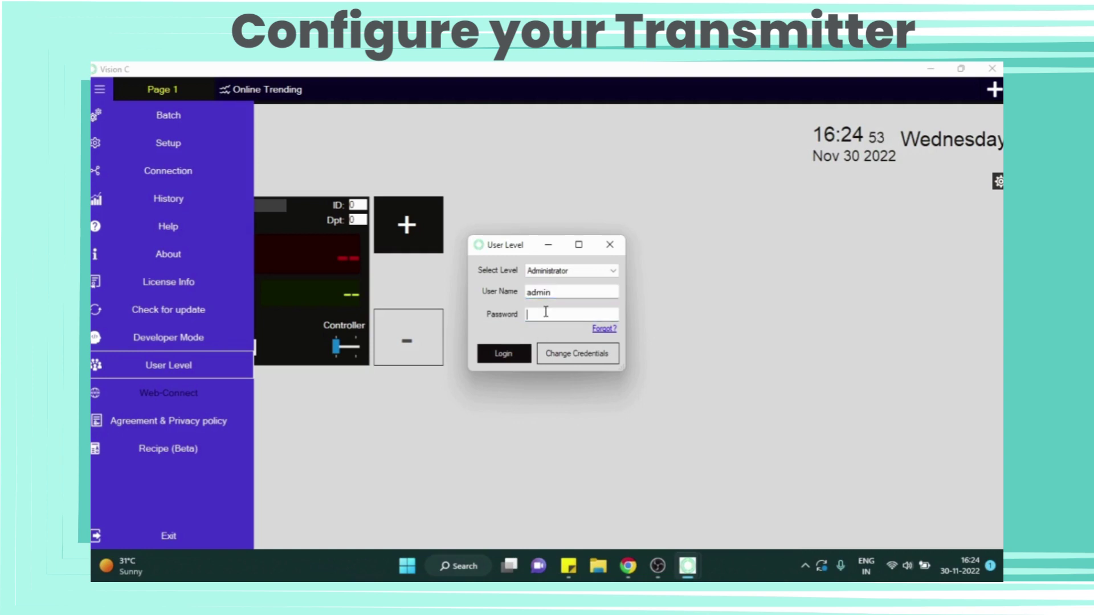
pyautogui.write('admin')
pyautogui.click(504, 355)
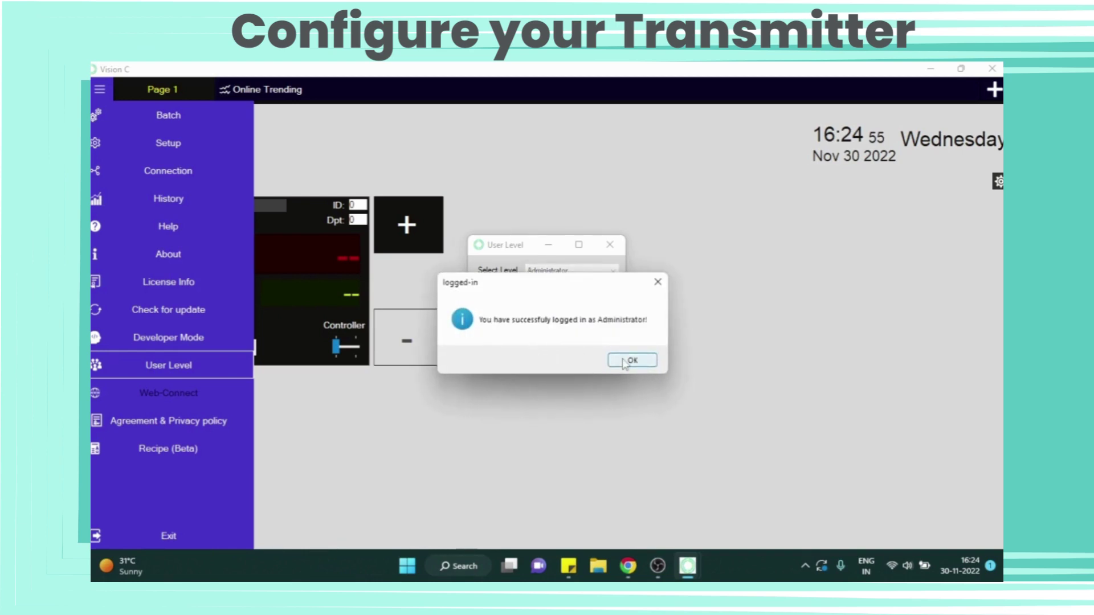
pyautogui.press('Return')
# Step: Sign in to Developer Mode with the developer user ID and password
pyautogui.click(185, 341)
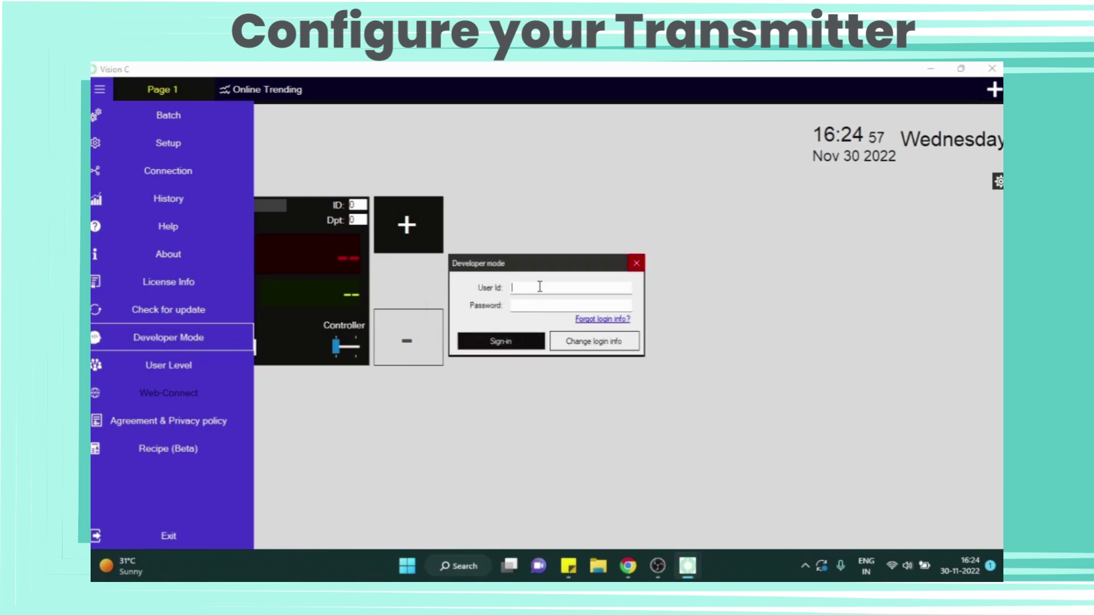
pyautogui.click(540, 289)
pyautogui.write('admin')
pyautogui.click(543, 308)
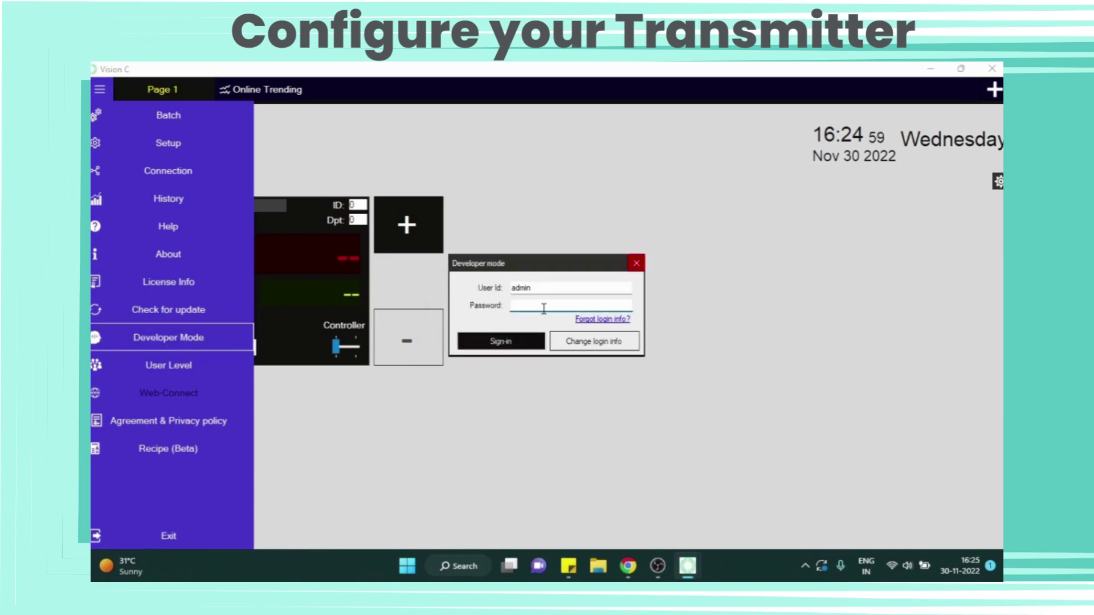
pyautogui.write('admin')
pyautogui.click(506, 355)
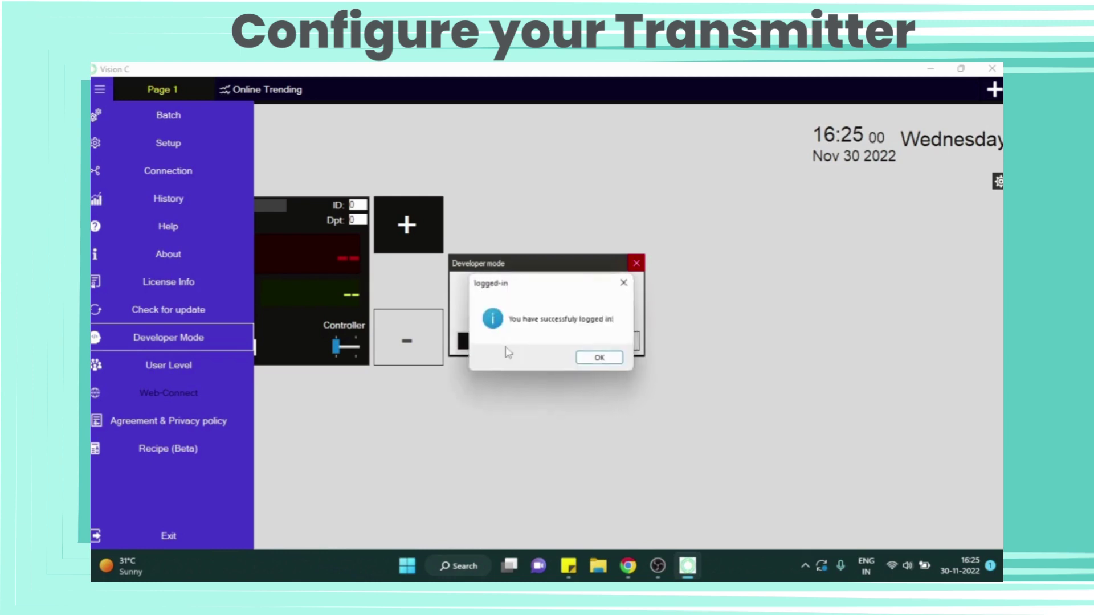
pyautogui.click(601, 360)
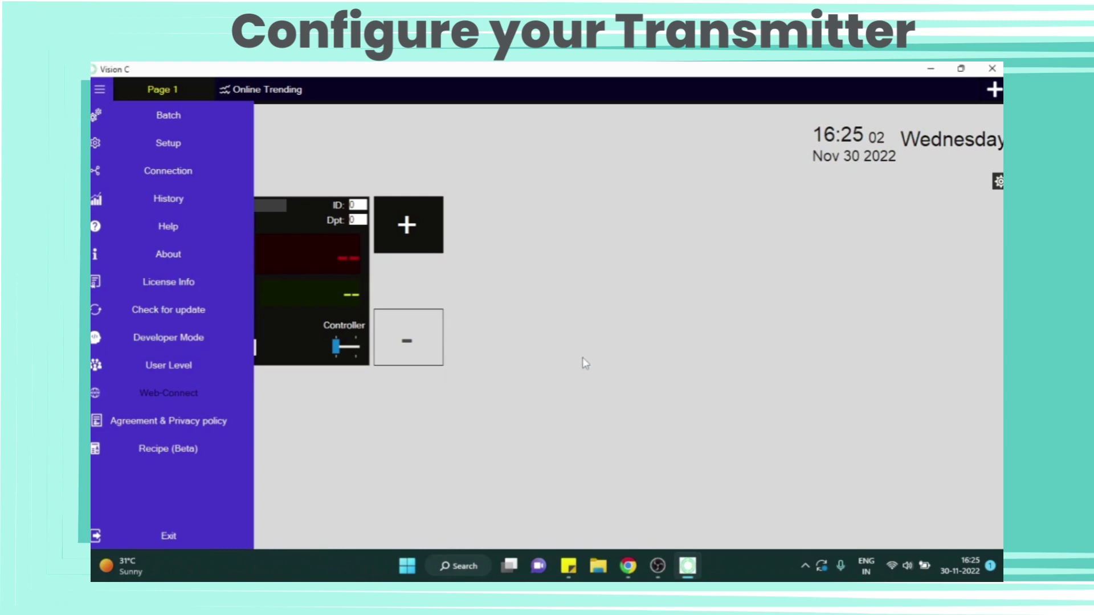
# Step: Save the serial port as COM7 at 4800 baud, 8 data bits, 1 stop bit, no parity, and select Modbus protocol
pyautogui.click(183, 146)
pyautogui.click(191, 176)
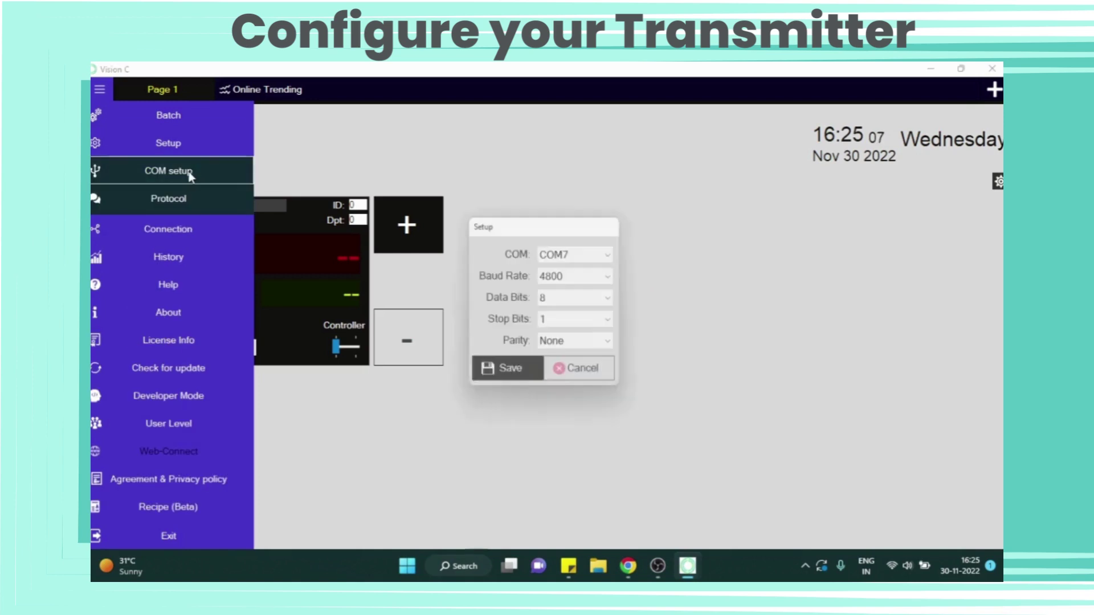
pyautogui.click(605, 252)
pyautogui.click(596, 254)
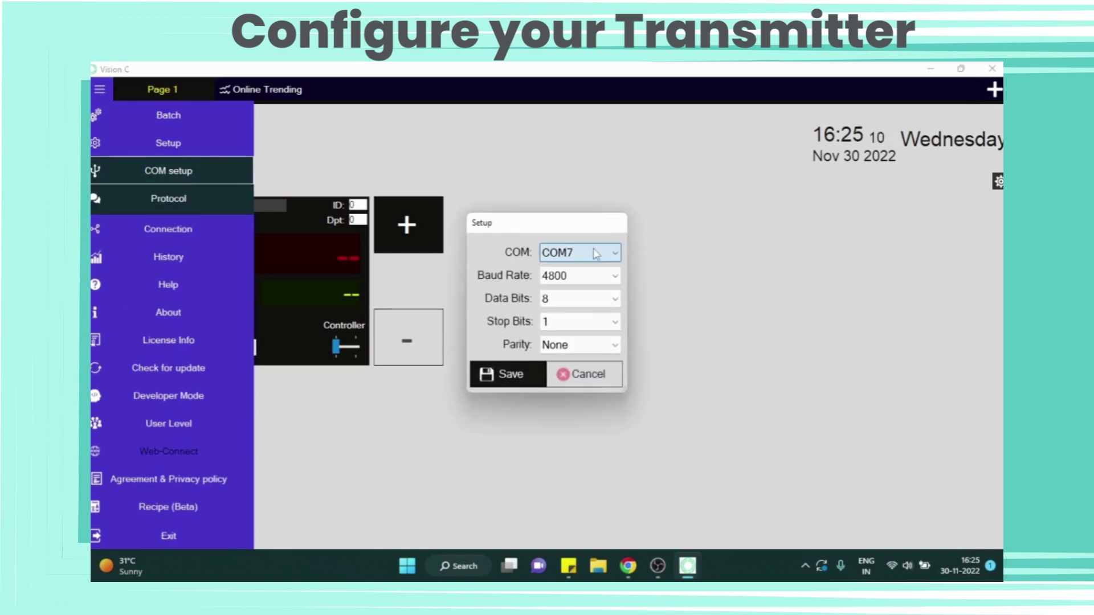
pyautogui.click(614, 276)
pyautogui.click(613, 280)
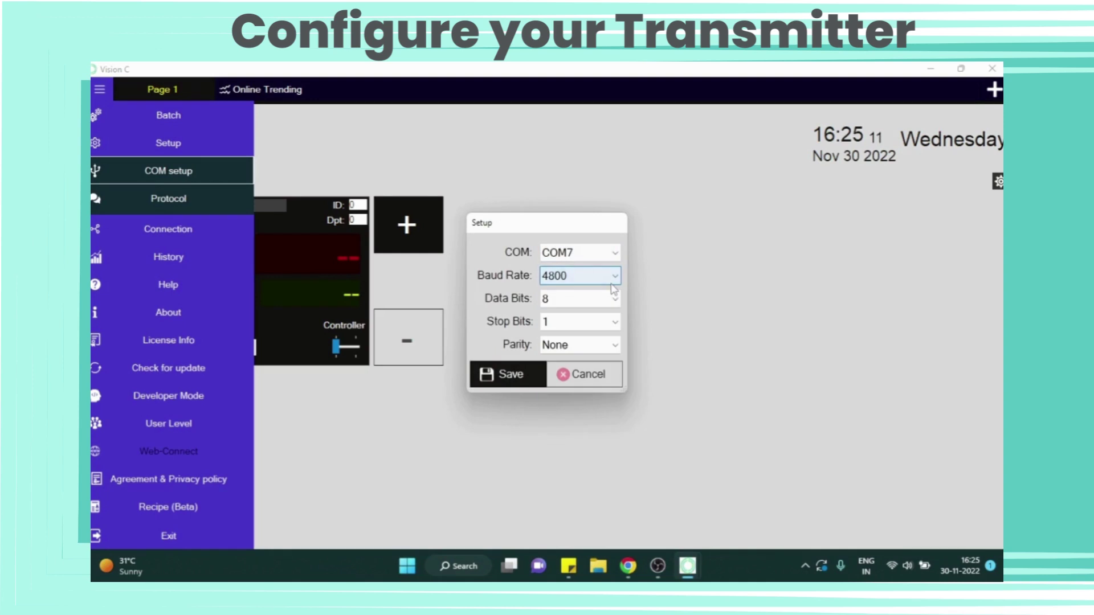
pyautogui.click(529, 381)
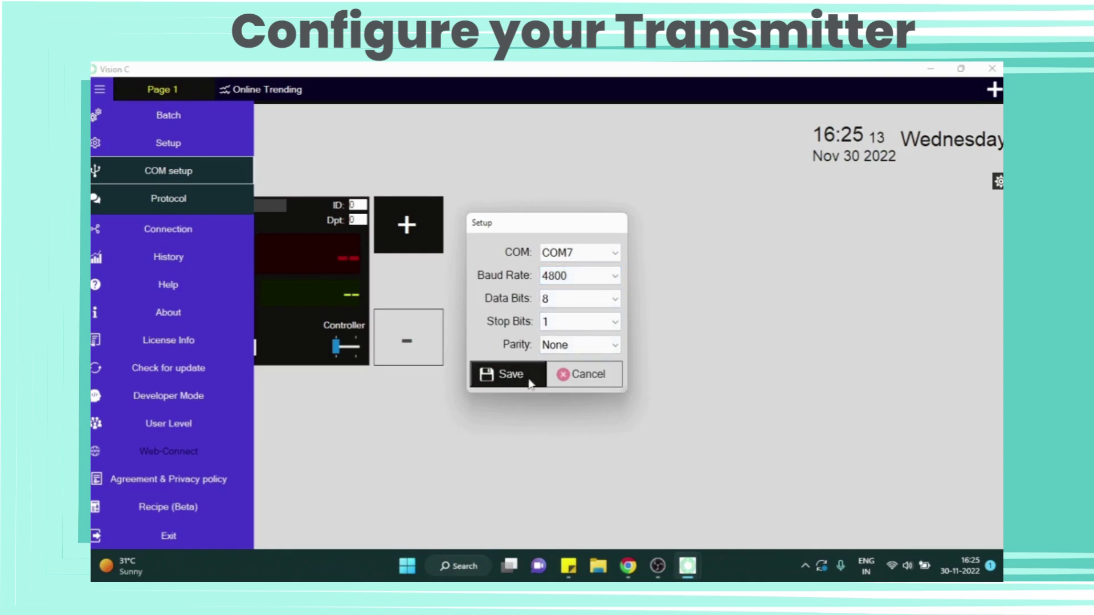
pyautogui.click(183, 204)
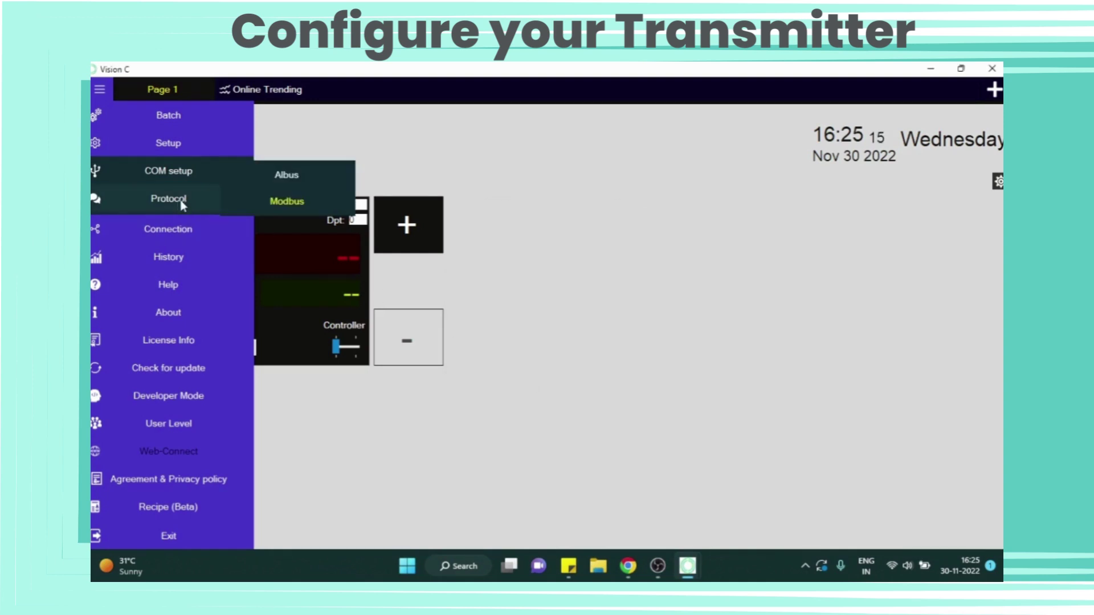
pyautogui.click(288, 202)
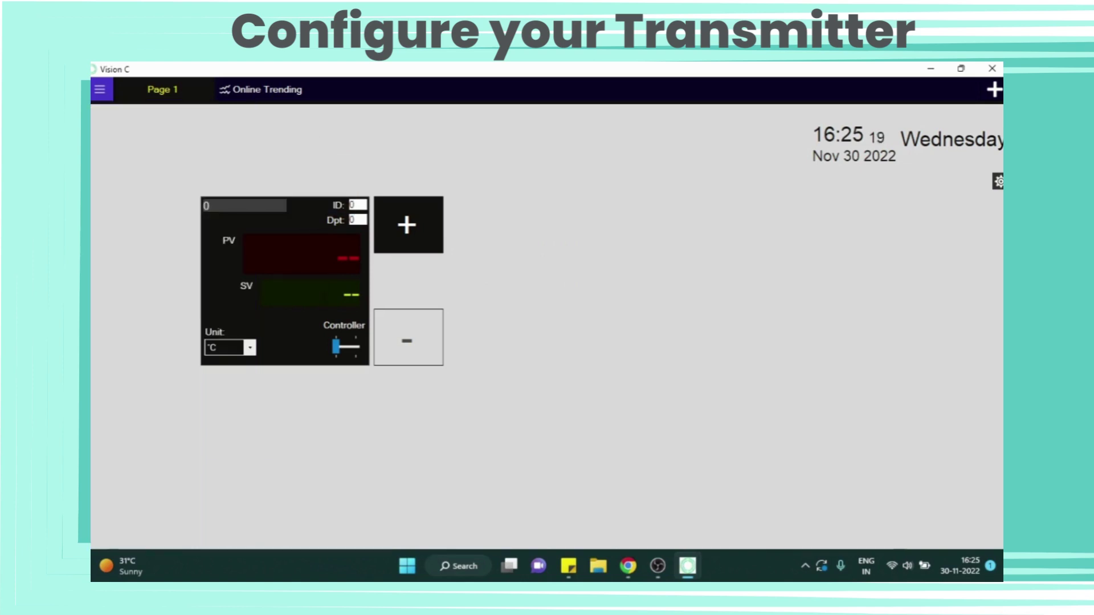
# Step: Add a second panel and give the first panel ID 2, 1 decimal place, and indicator mode
pyautogui.click(398, 236)
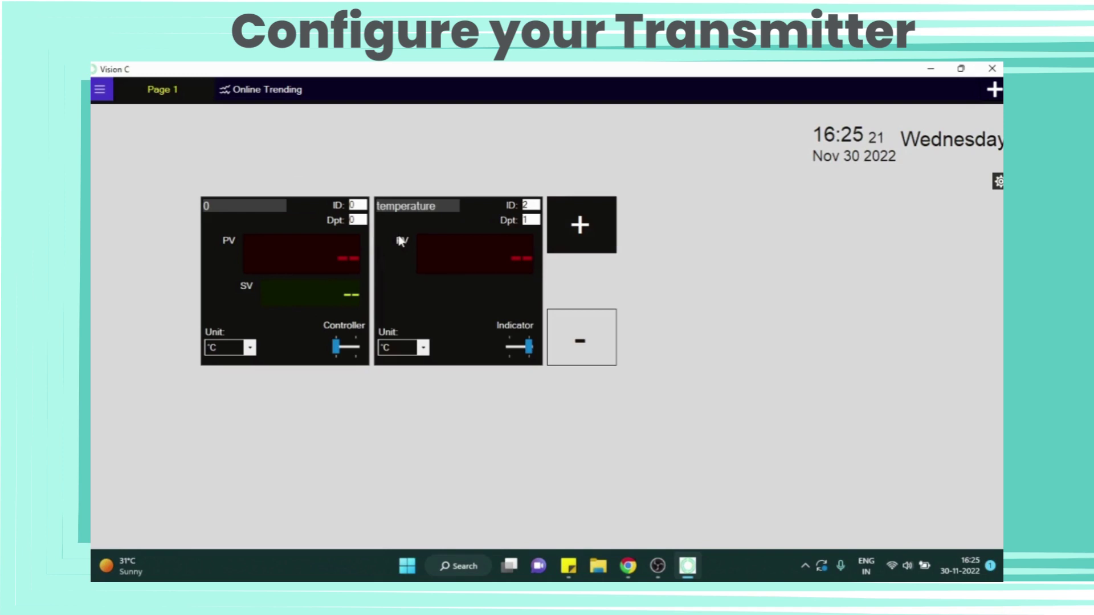
pyautogui.doubleClick(354, 204)
pyautogui.write('2')
pyautogui.press('Tab')
pyautogui.write('1')
pyautogui.moveTo(338, 347); pyautogui.dragTo(371, 354)
# Step: Save Display 1's register as 1
pyautogui.doubleClick(291, 328)
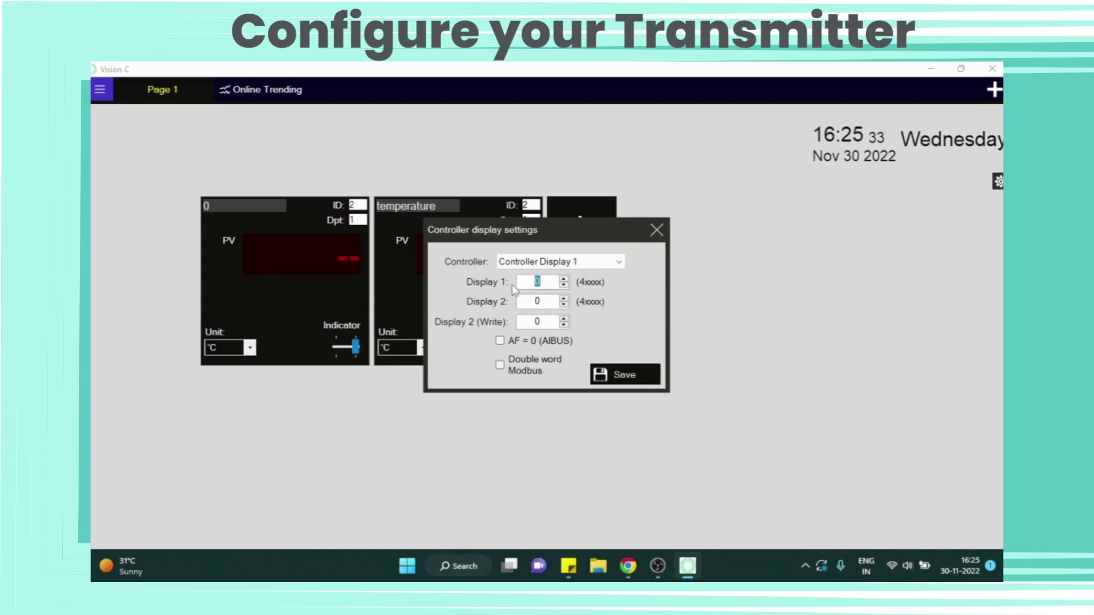
pyautogui.write('1')
pyautogui.click(630, 377)
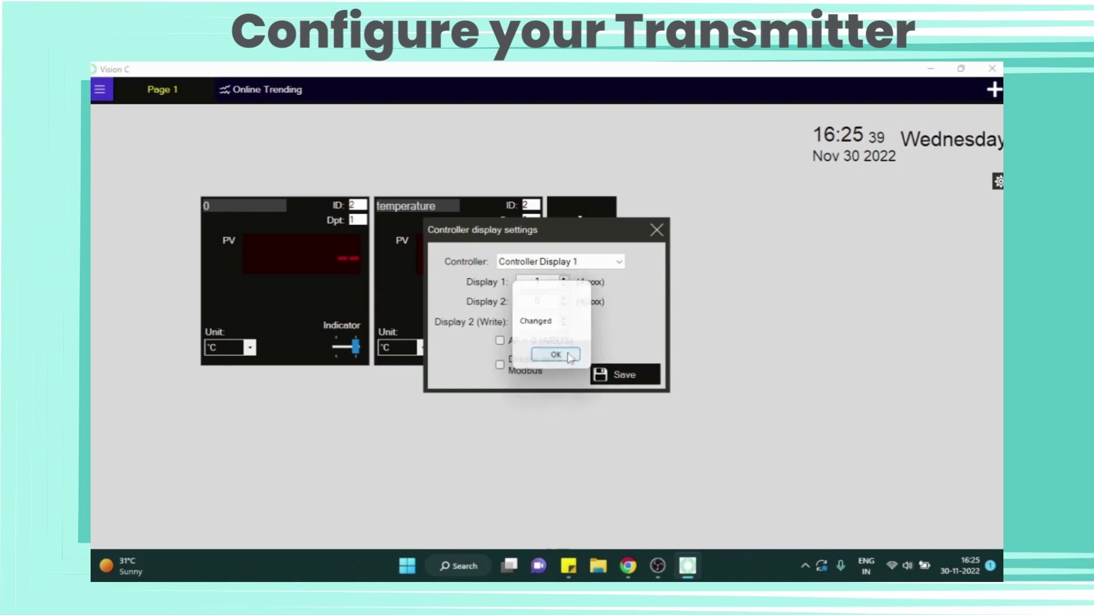
pyautogui.click(556, 355)
pyautogui.click(657, 235)
# Step: Save the second display's register settings unchanged
pyautogui.click(441, 327)
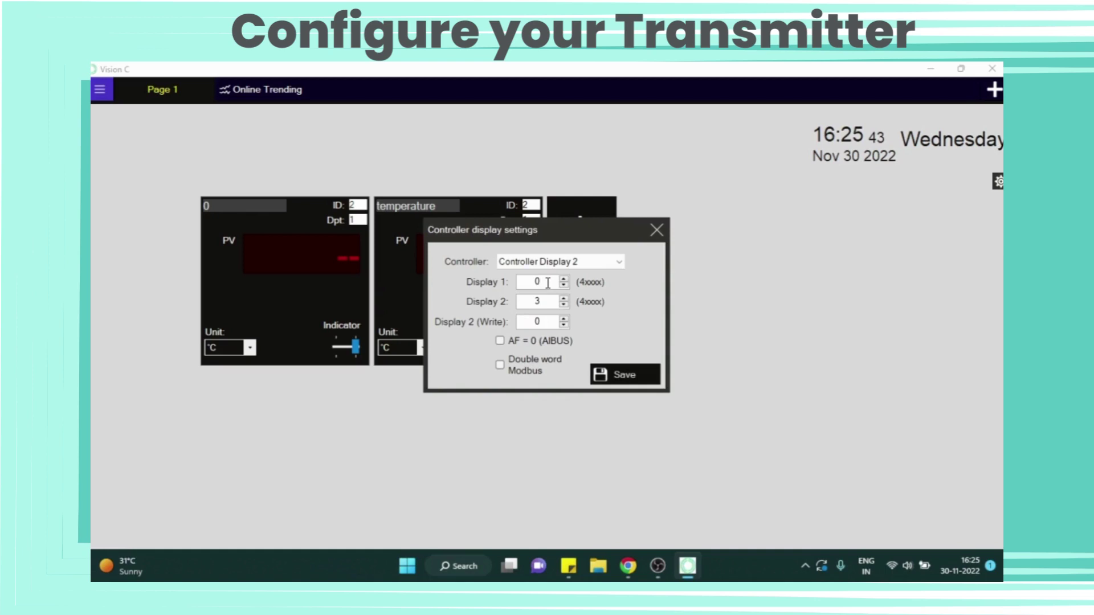
pyautogui.click(604, 376)
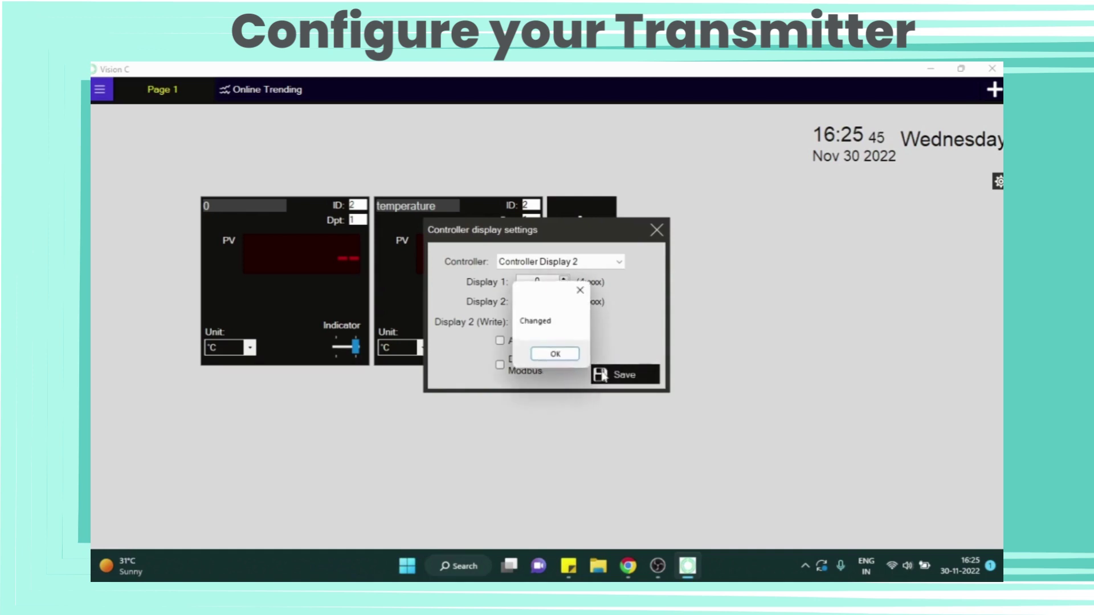
pyautogui.click(556, 354)
pyautogui.click(657, 230)
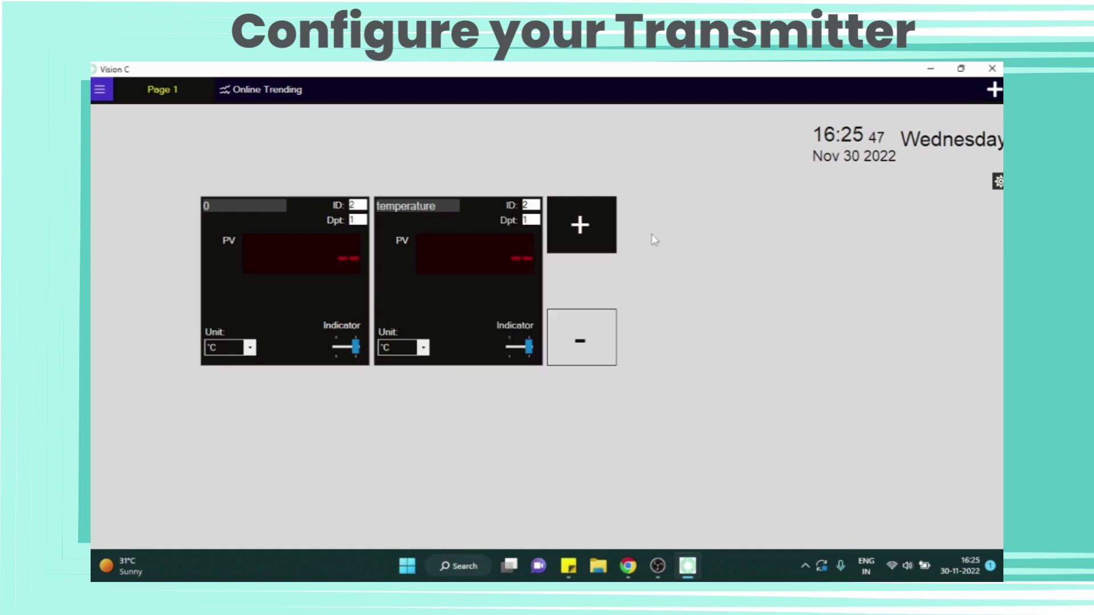
# Step: Rename the first panel to 'temp'
pyautogui.moveTo(230, 204); pyautogui.dragTo(183, 215)
pyautogui.write('te')
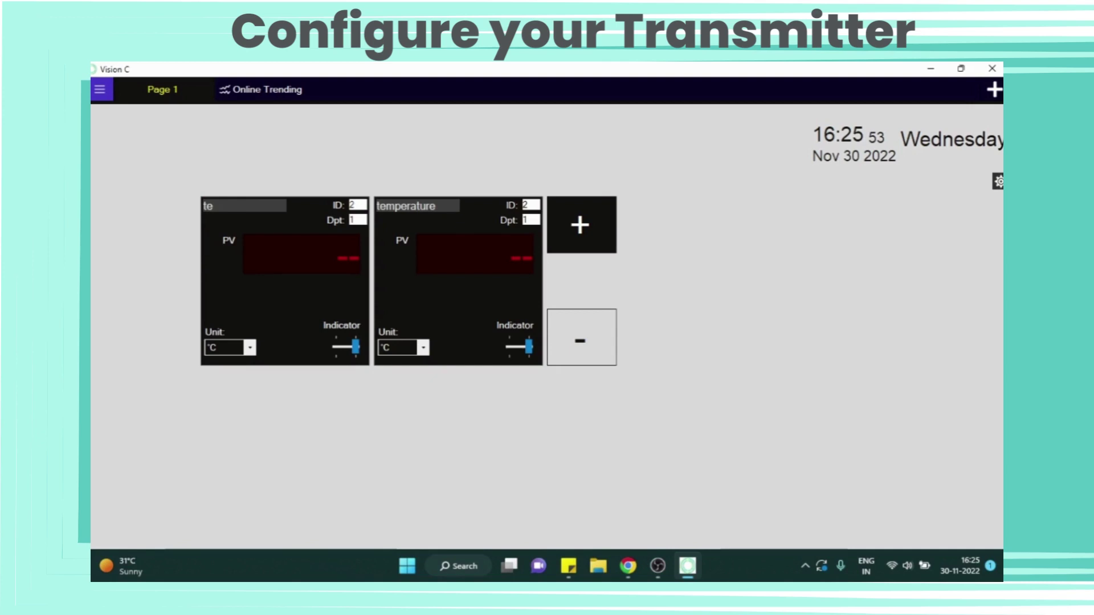
pyautogui.write(',p')
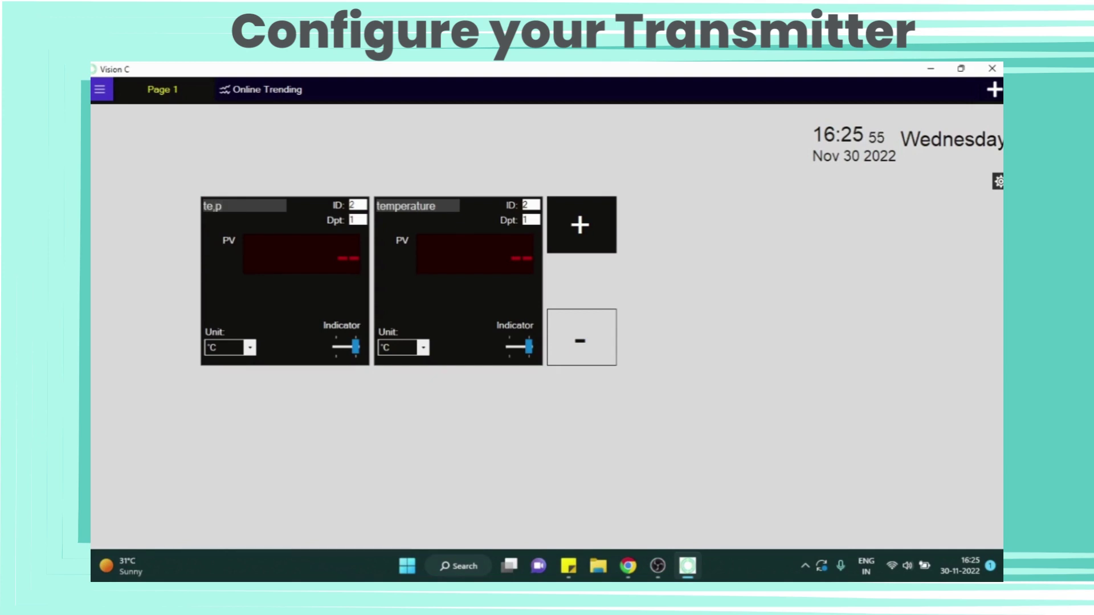
pyautogui.press('BackSpace')
pyautogui.press('BackSpace')
pyautogui.write('mo')
pyautogui.press('BackSpace')
pyautogui.write('p')
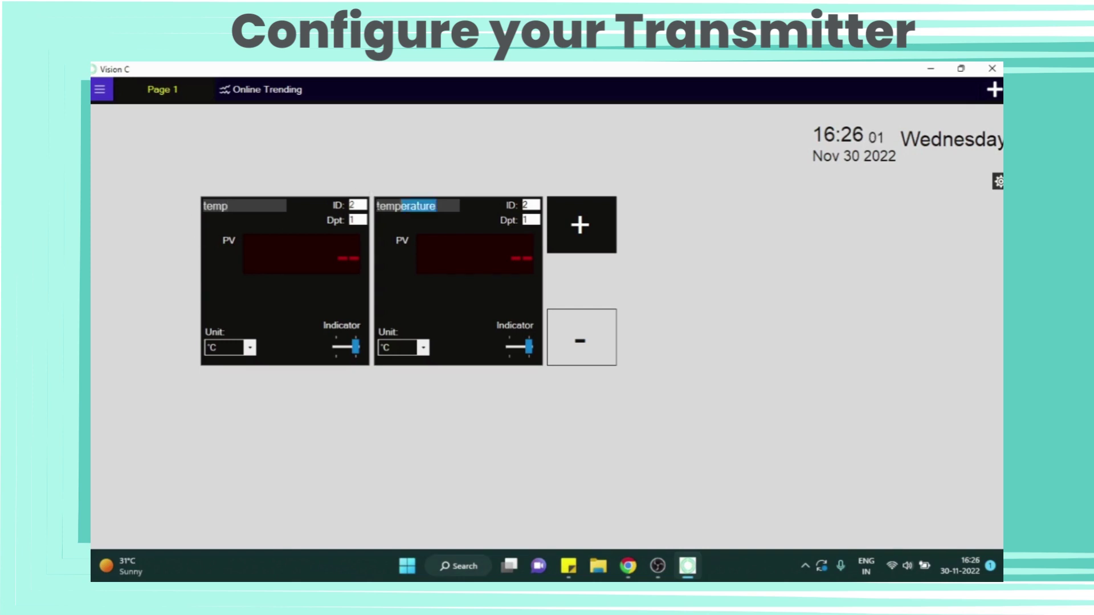
# Step: Rename the second panel to 'humidity' with %RH units, leaving temp in °C
pyautogui.moveTo(401, 207); pyautogui.dragTo(377, 219)
pyautogui.write('hu')
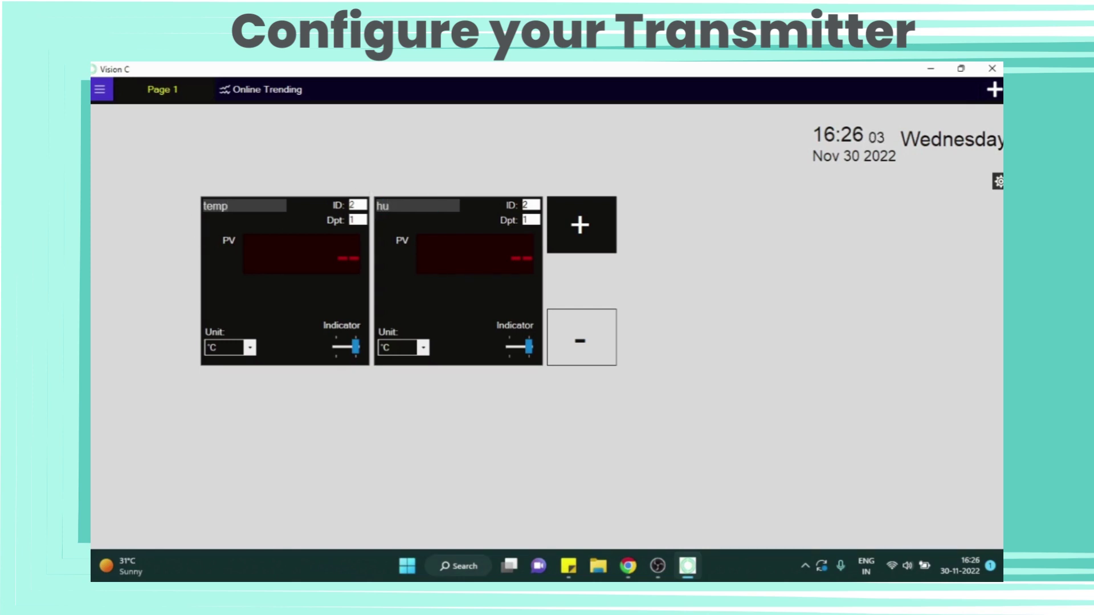
pyautogui.write('midity')
pyautogui.doubleClick(452, 335)
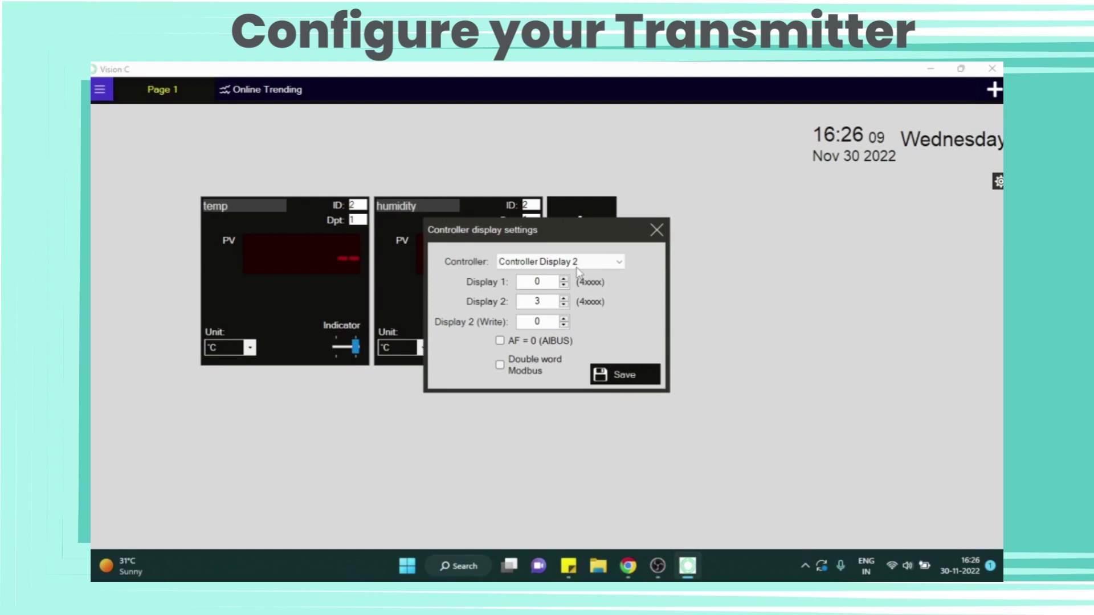
pyautogui.click(658, 230)
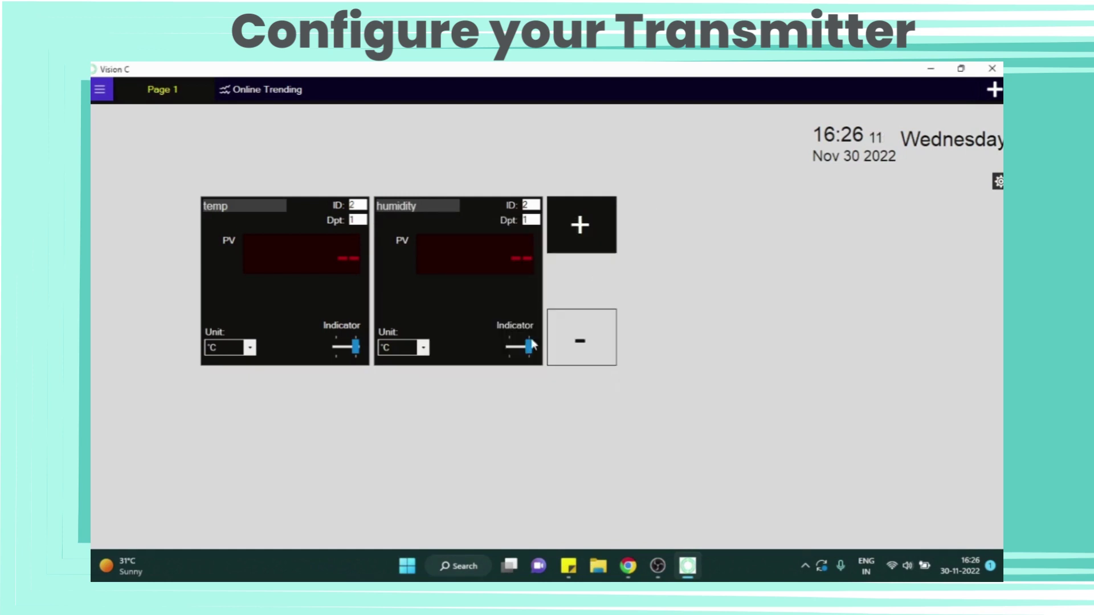
pyautogui.click(423, 347)
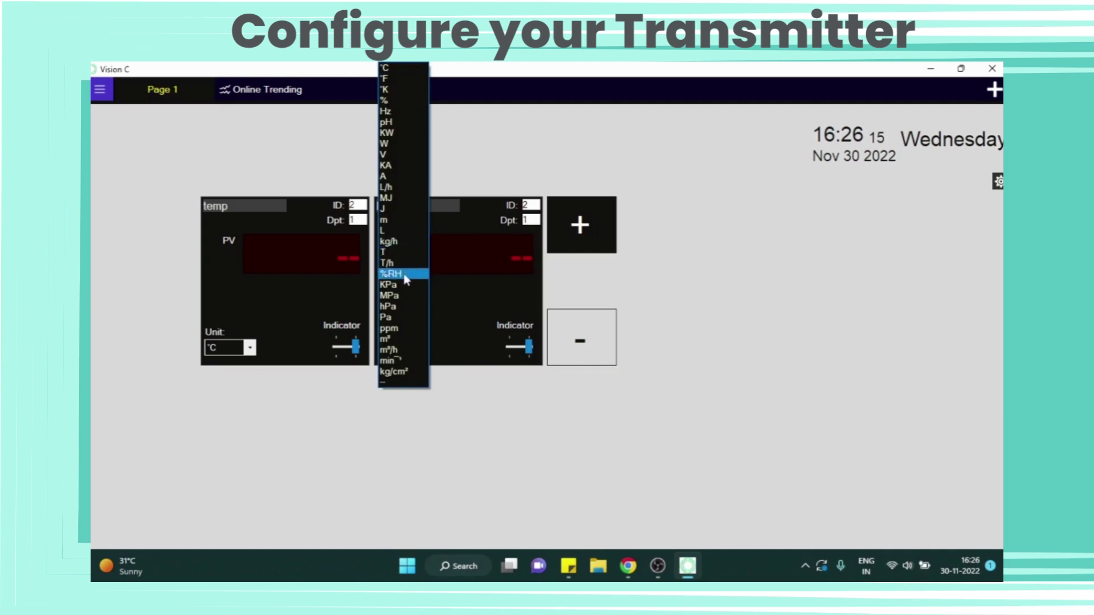
pyautogui.click(407, 275)
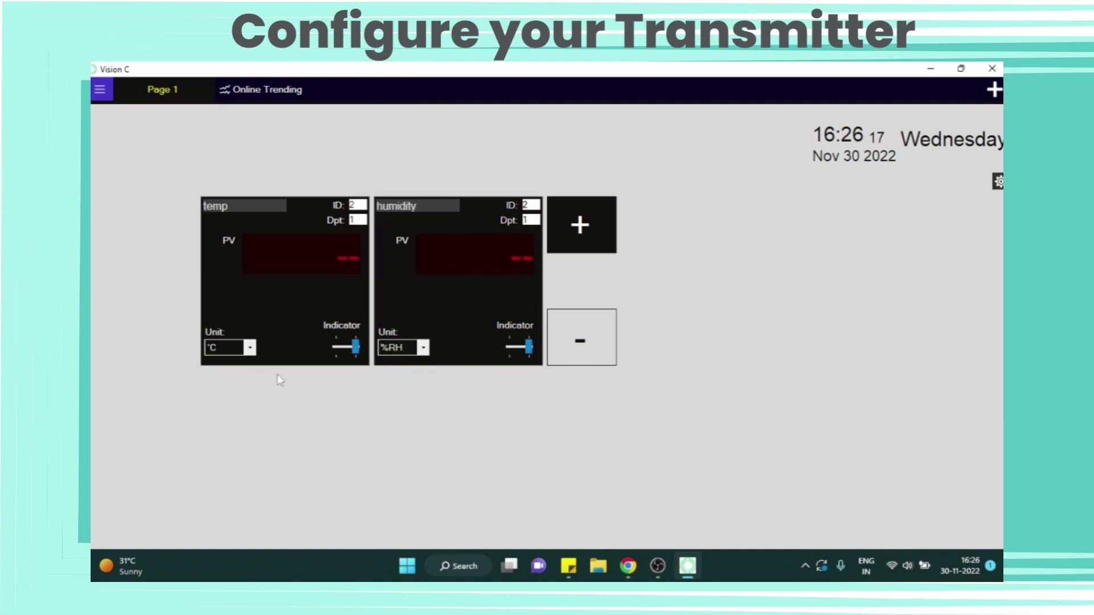
pyautogui.click(231, 347)
pyautogui.click(227, 69)
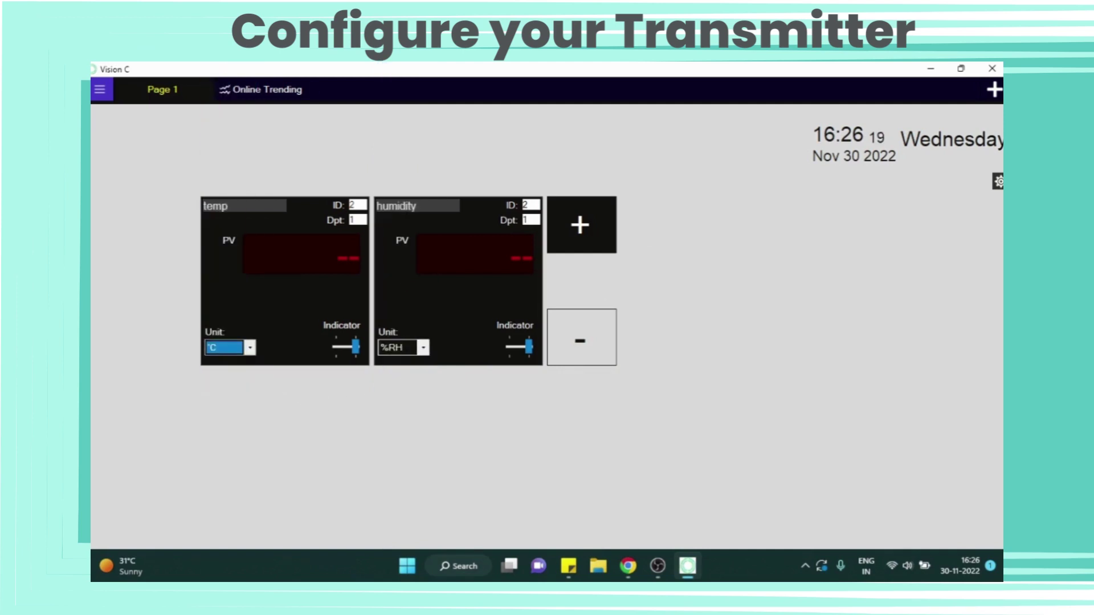
pyautogui.click(297, 438)
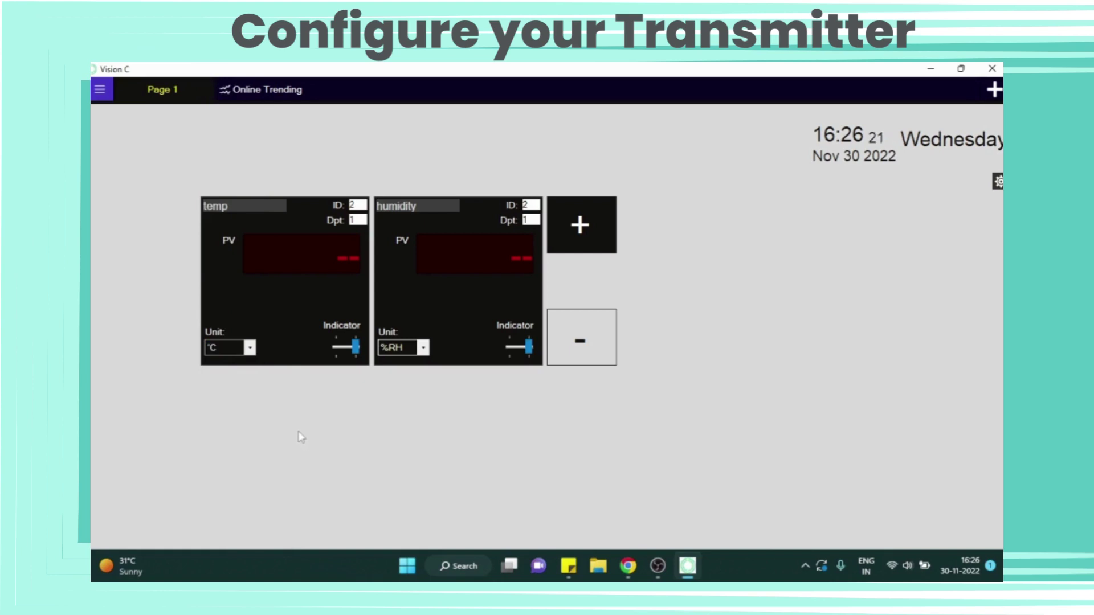
# Step: Connect to the transmitters so temp reads 25.1 °C and humidity 53.6 %RH
pyautogui.click(100, 88)
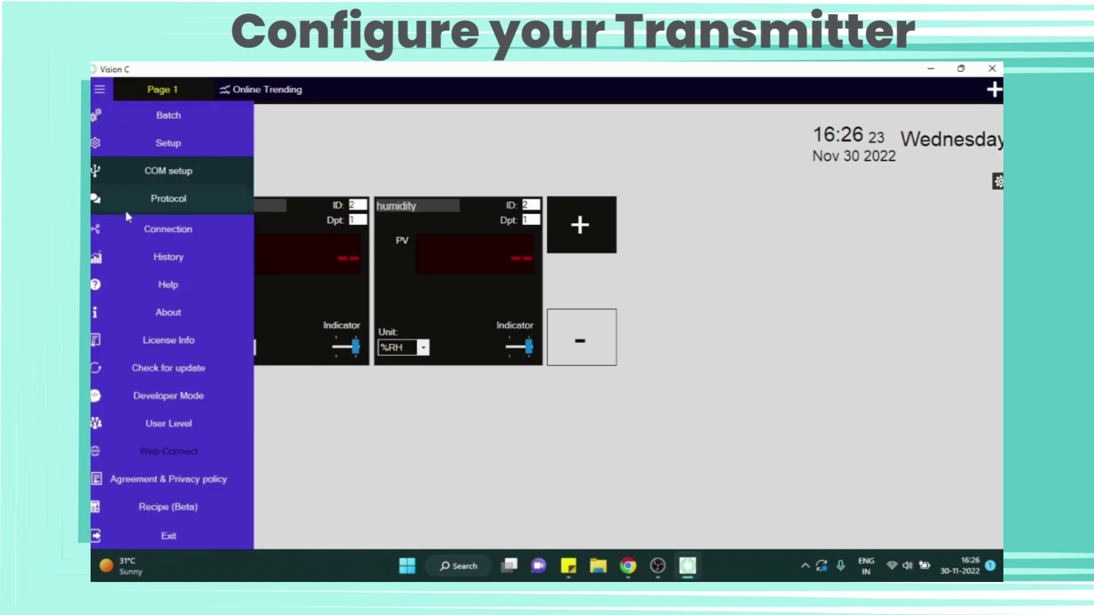
pyautogui.click(150, 227)
pyautogui.click(197, 259)
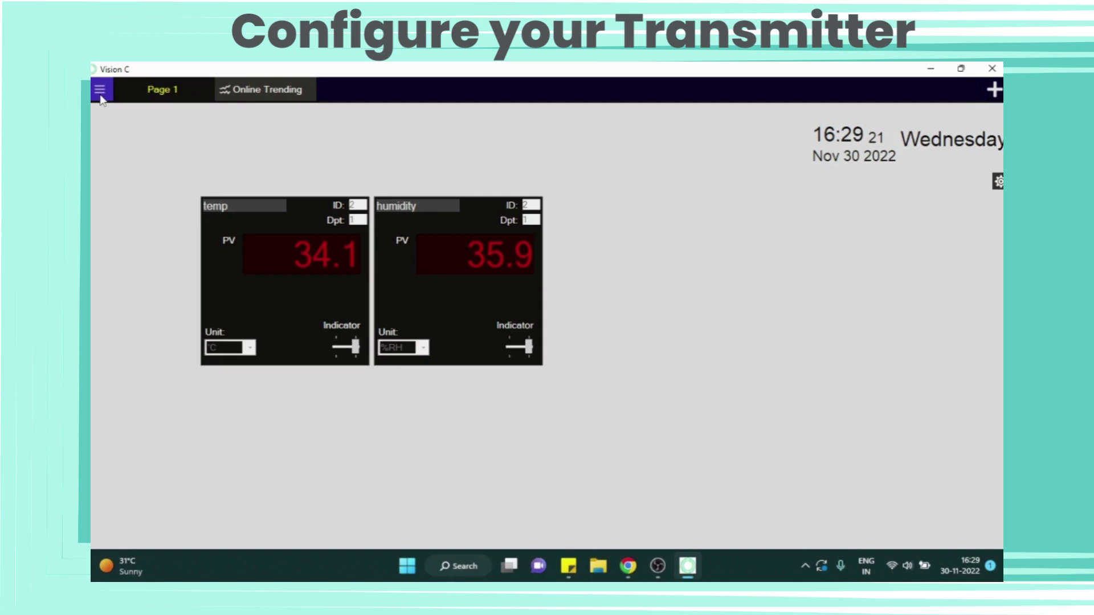
# Step: Load the log file '042626 PM 30-11-2022.dat' into the History table
pyautogui.click(100, 96)
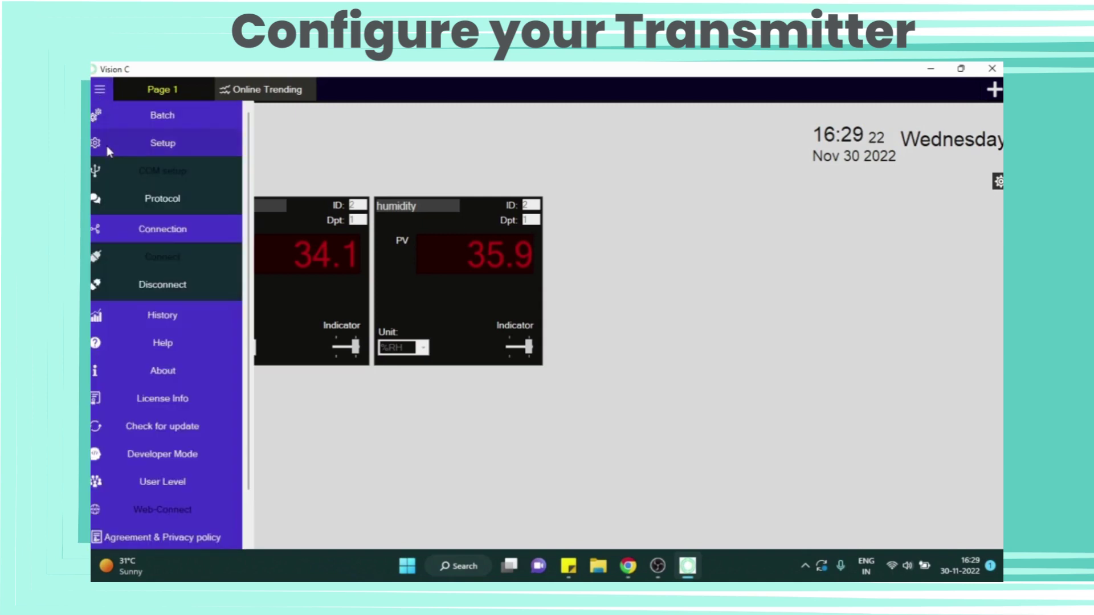
pyautogui.click(162, 315)
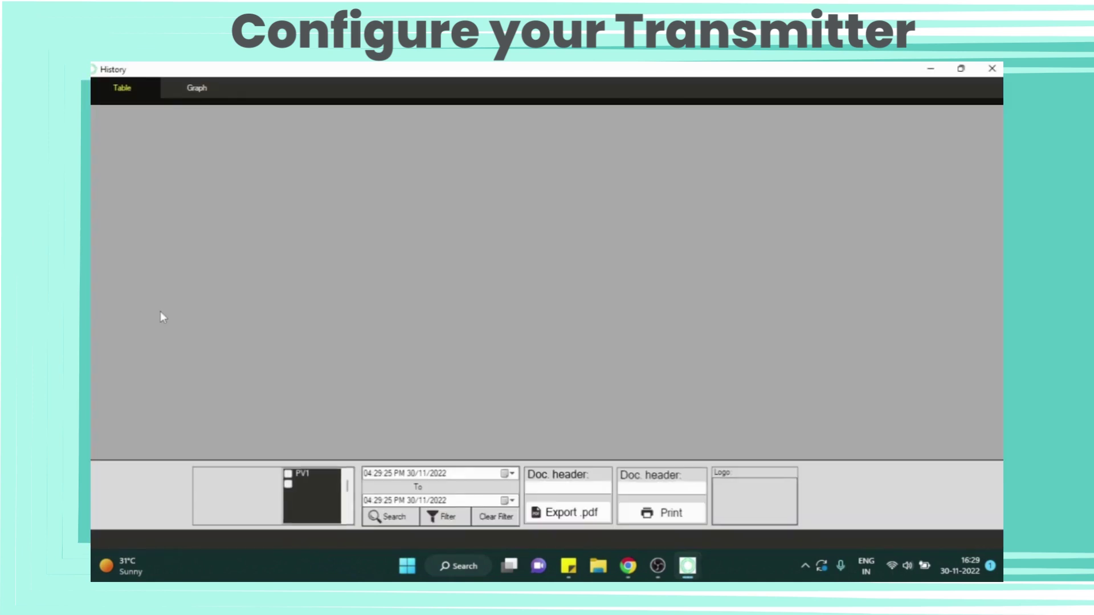
pyautogui.click(138, 478)
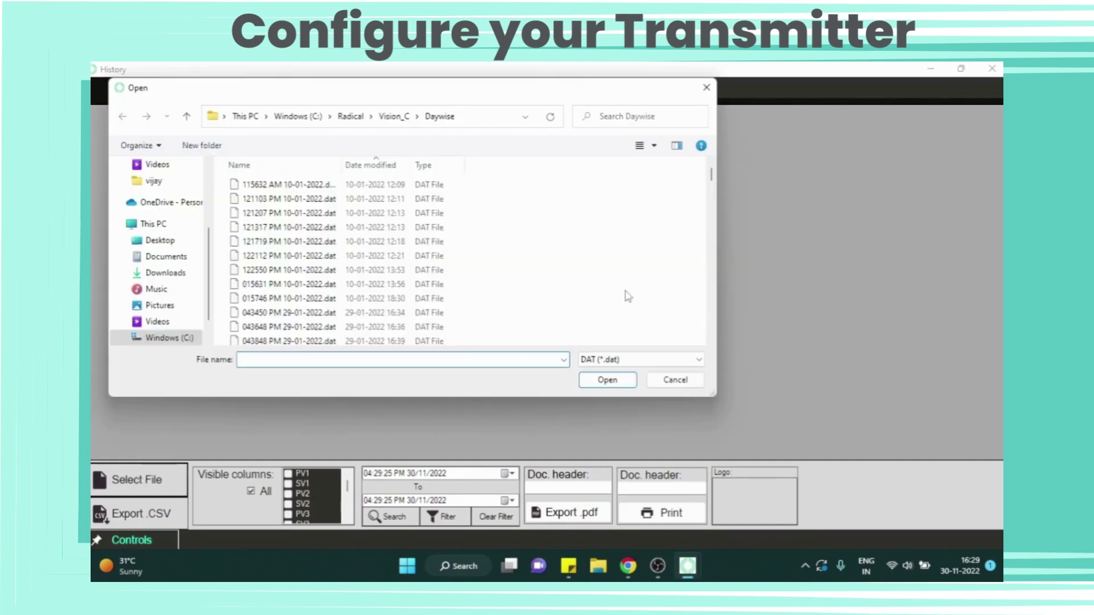
pyautogui.moveTo(711, 174); pyautogui.dragTo(714, 370)
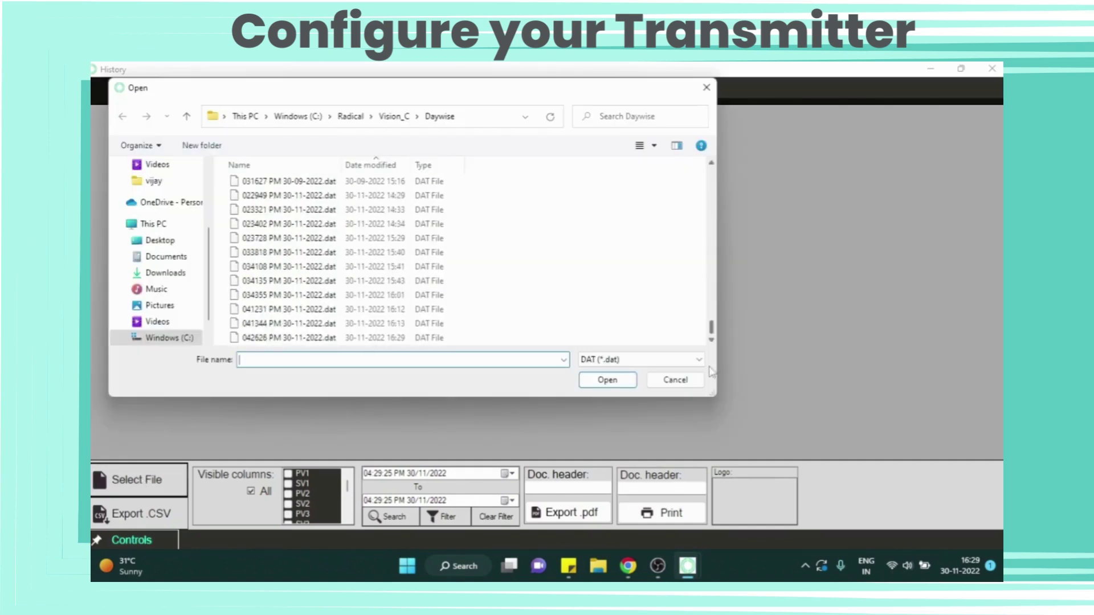
pyautogui.click(352, 339)
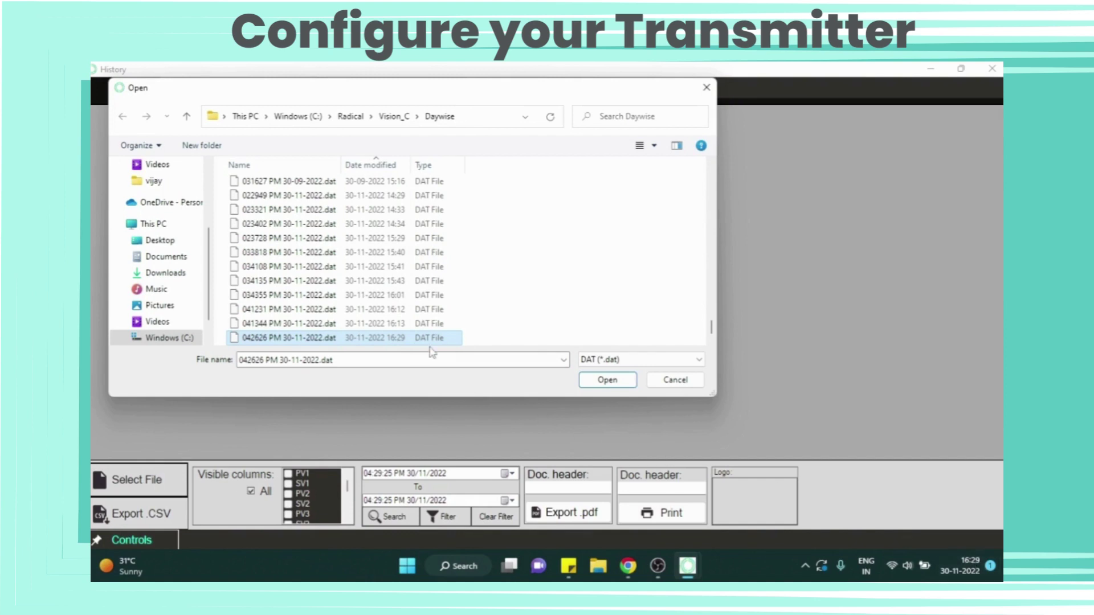
pyautogui.click(594, 382)
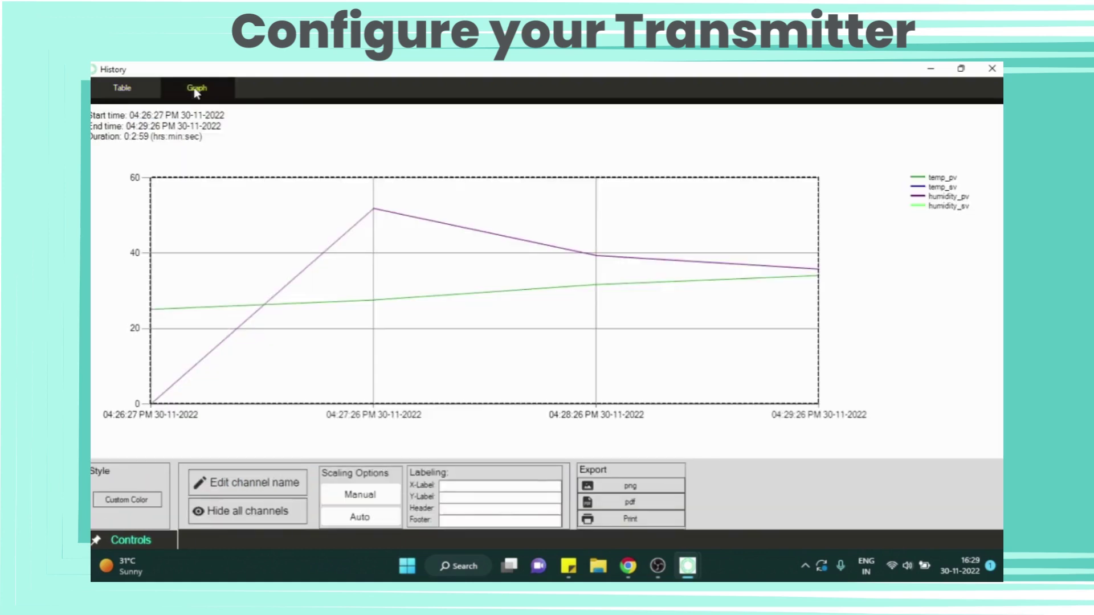
pyautogui.click(197, 89)
pyautogui.click(921, 190)
pyautogui.click(922, 197)
pyautogui.click(923, 198)
pyautogui.click(923, 179)
pyautogui.click(923, 179)
pyautogui.click(924, 197)
pyautogui.click(924, 197)
pyautogui.click(924, 197)
pyautogui.click(933, 199)
pyautogui.click(927, 179)
pyautogui.click(926, 180)
# Step: Start CSV and PDF exports of the history table, cancelling both
pyautogui.click(122, 87)
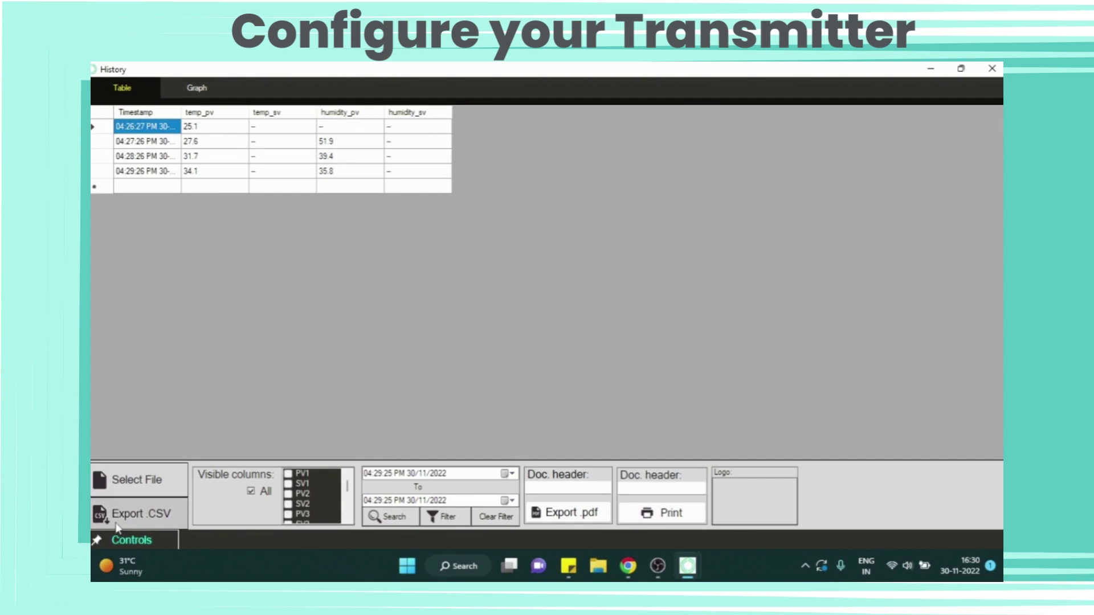
pyautogui.click(136, 514)
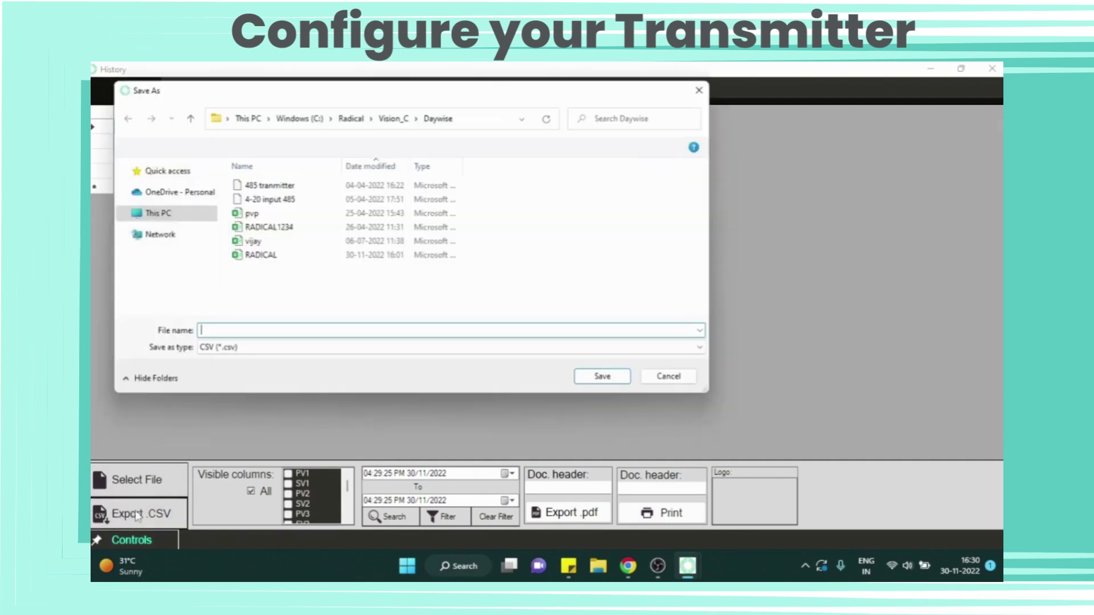
pyautogui.click(675, 380)
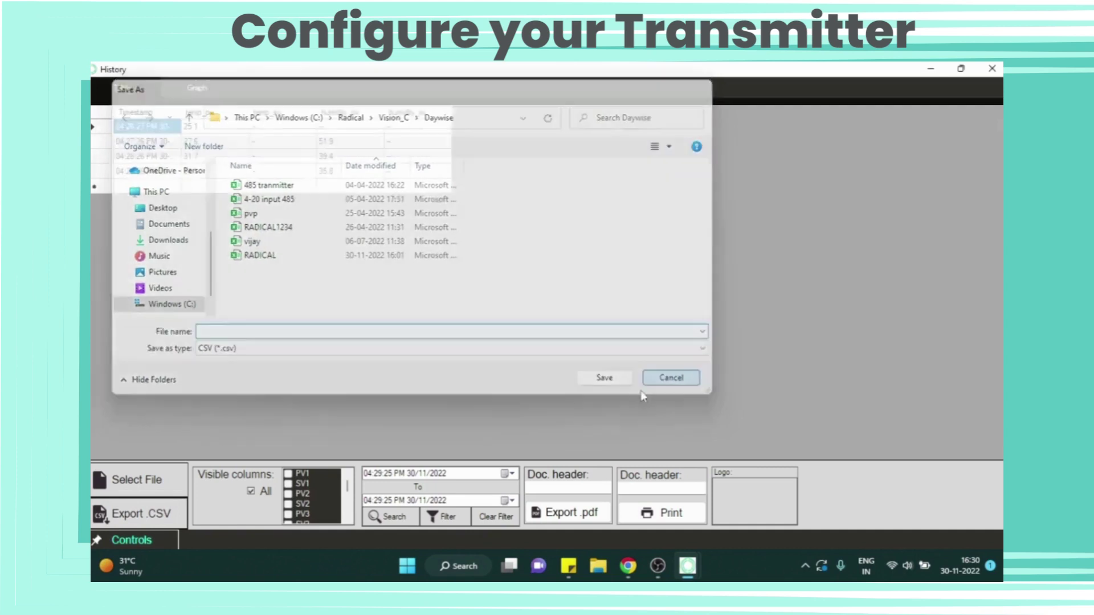
pyautogui.click(557, 514)
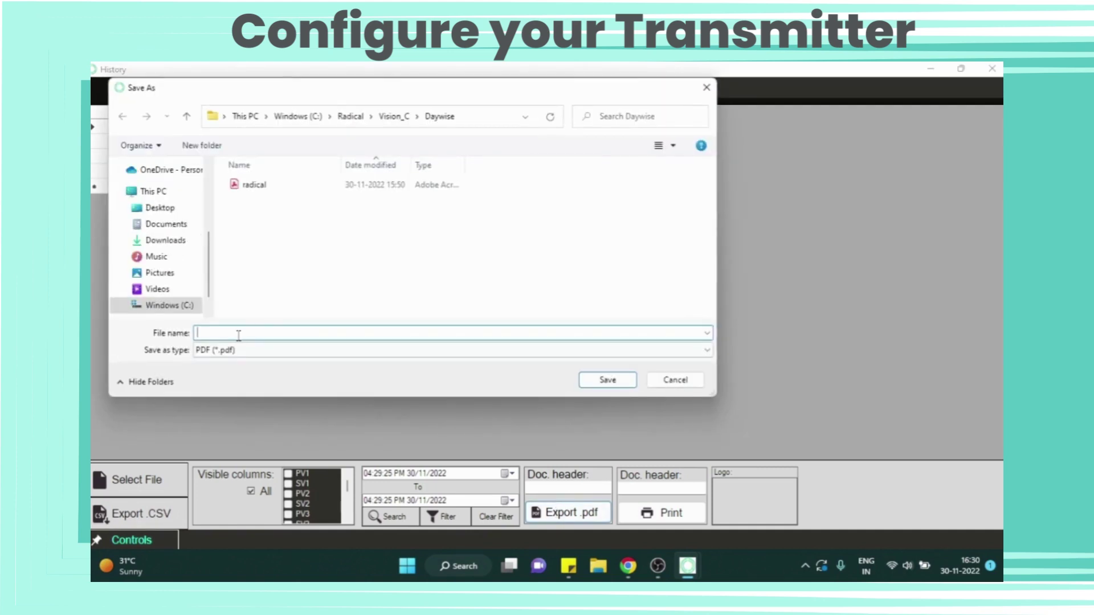
pyautogui.click(707, 87)
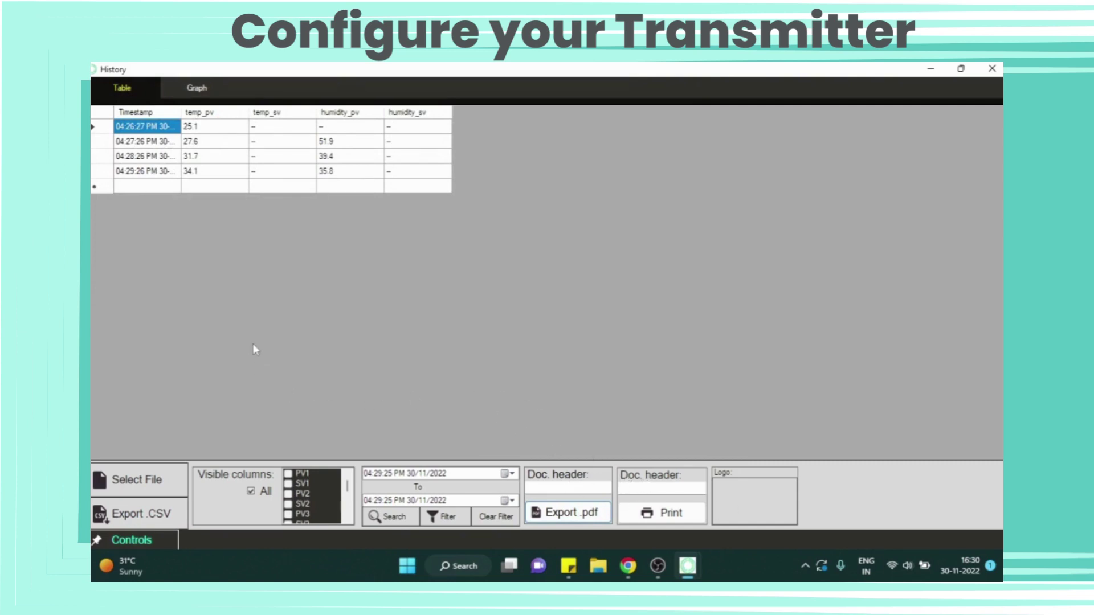
# Step: Close History and show the Online Trending graph of temp_pv and humidity_pv
pyautogui.click(992, 69)
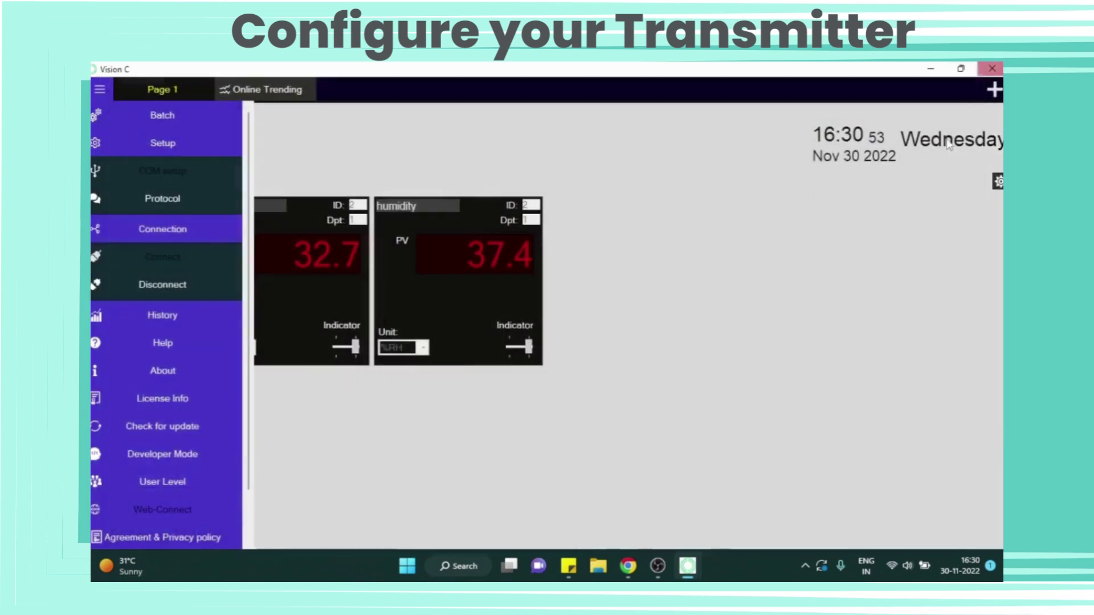
pyautogui.click(101, 89)
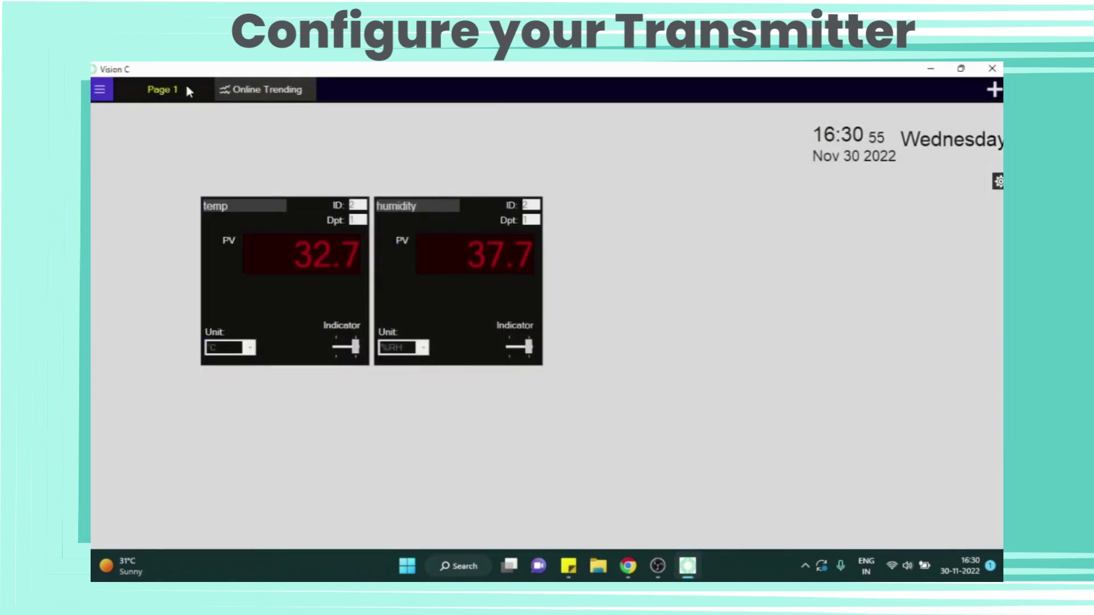
pyautogui.click(264, 89)
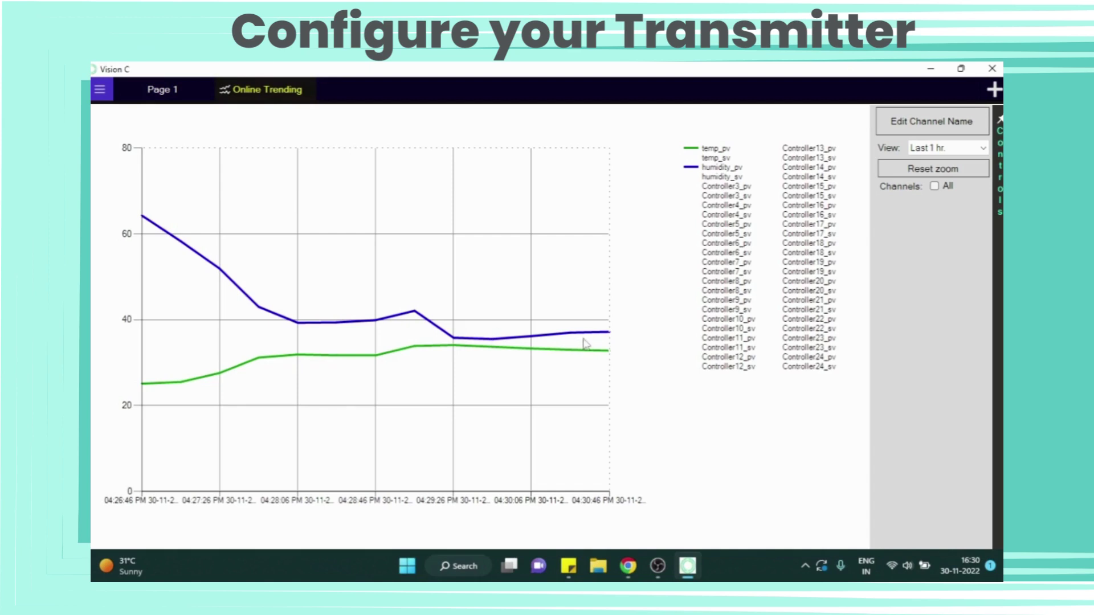